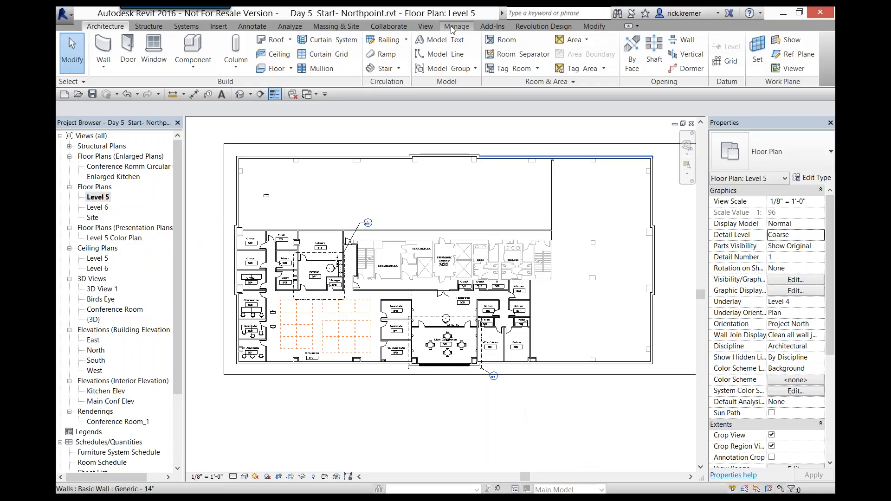
# - Create a design option set with a primary option and a second option
pyautogui.click(456, 27)
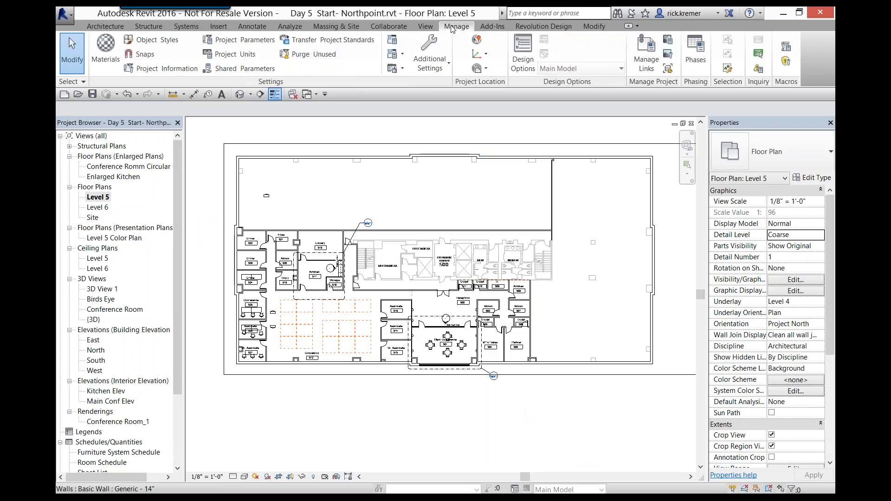
pyautogui.click(526, 59)
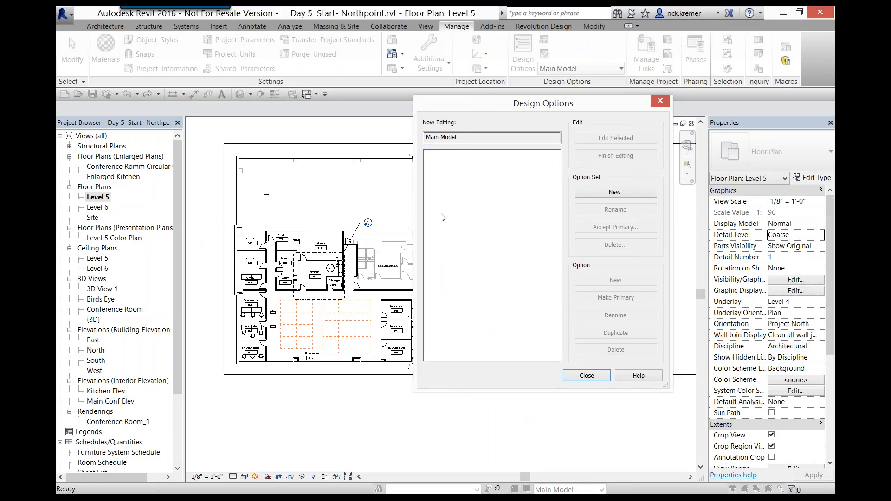
pyautogui.click(590, 191)
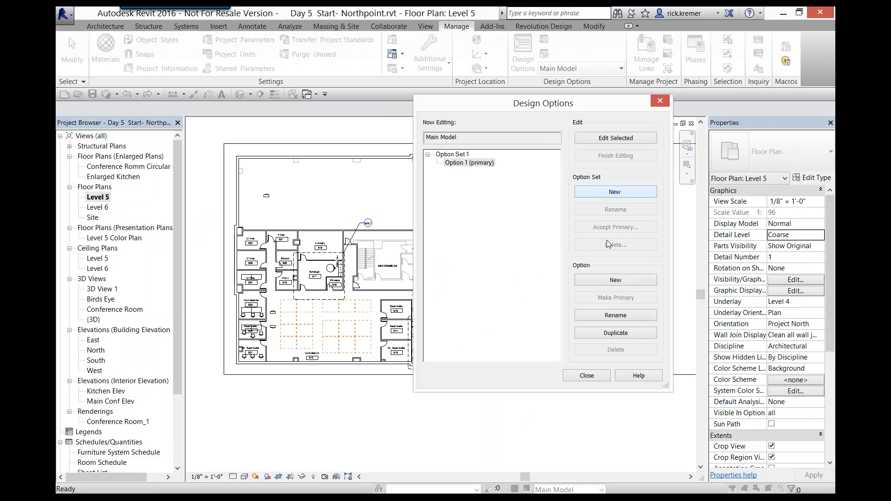
pyautogui.click(615, 280)
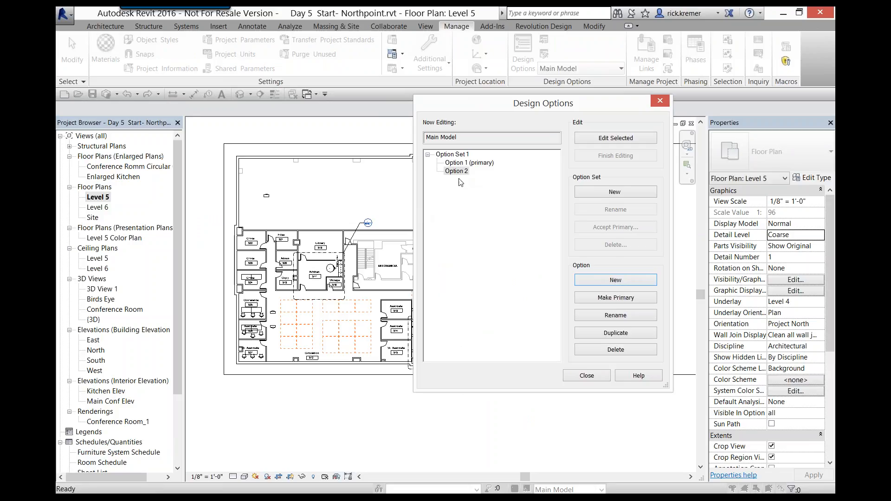
# - Add a second design option set containing three options
pyautogui.click(587, 192)
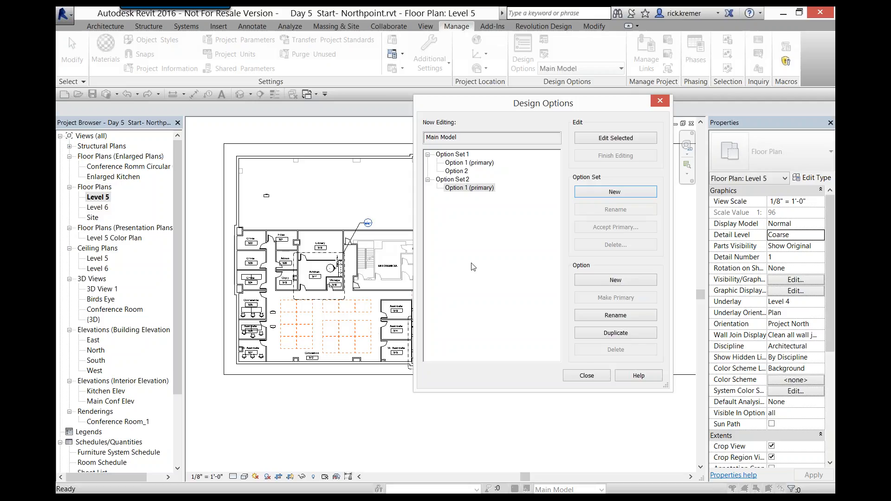
pyautogui.click(610, 281)
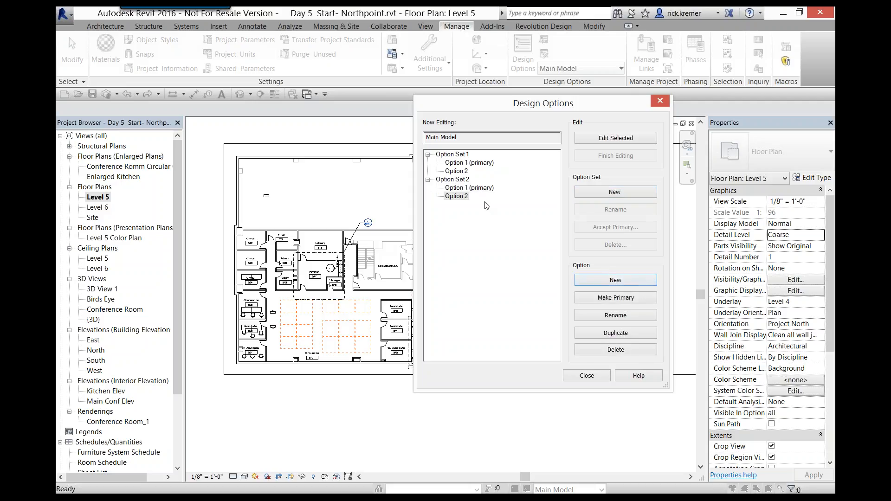
pyautogui.click(587, 281)
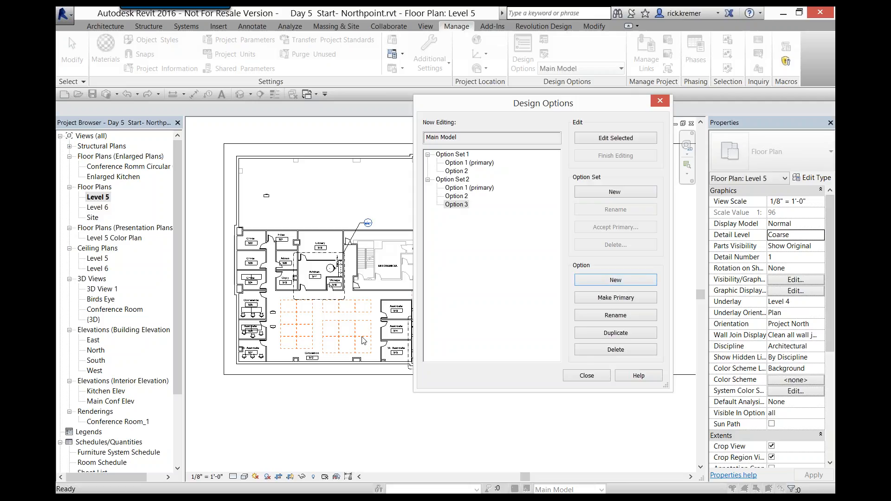
# - Accept the primary option of Option Set 1, deleting that set and its secondary option, and close the design options dialog
pyautogui.click(471, 164)
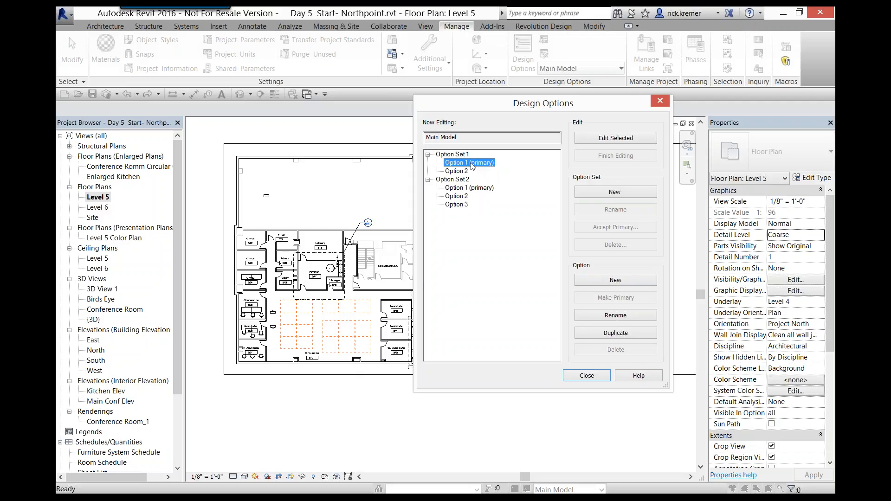
pyautogui.click(462, 156)
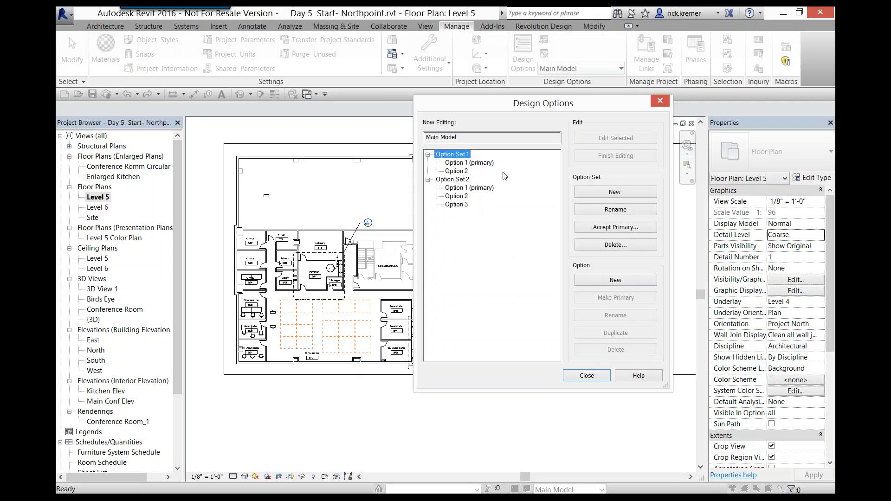
pyautogui.click(615, 227)
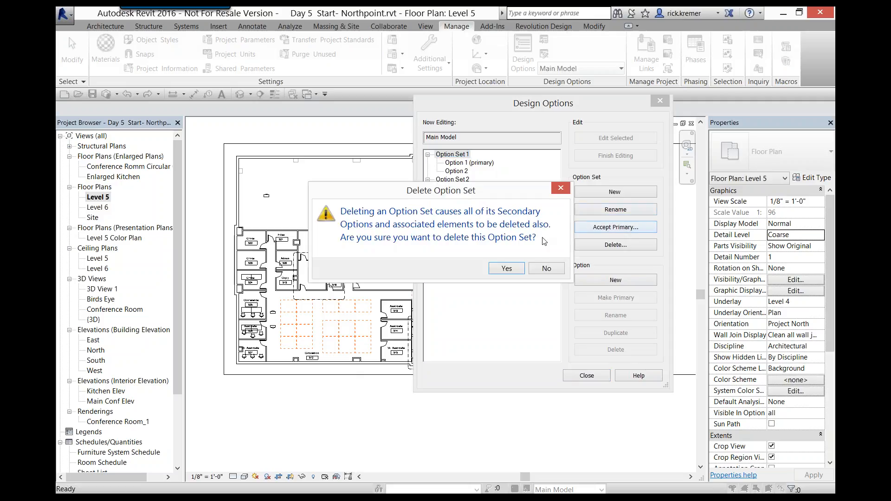
pyautogui.click(510, 268)
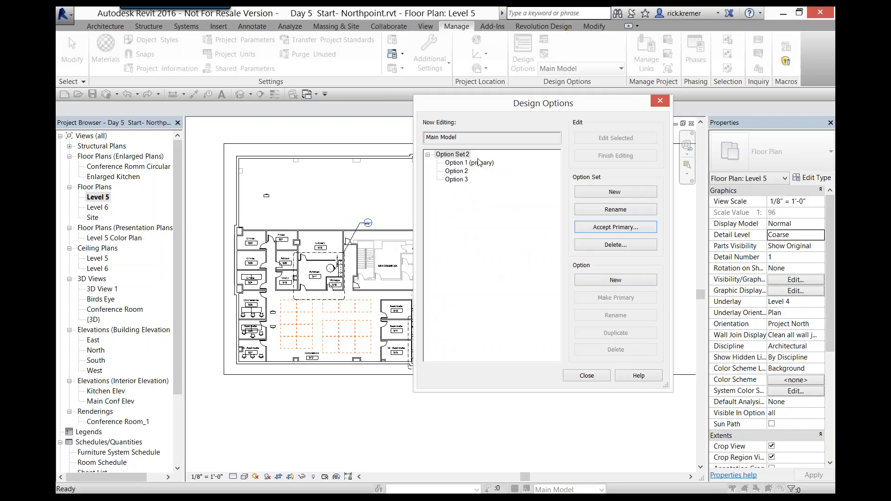
pyautogui.click(586, 376)
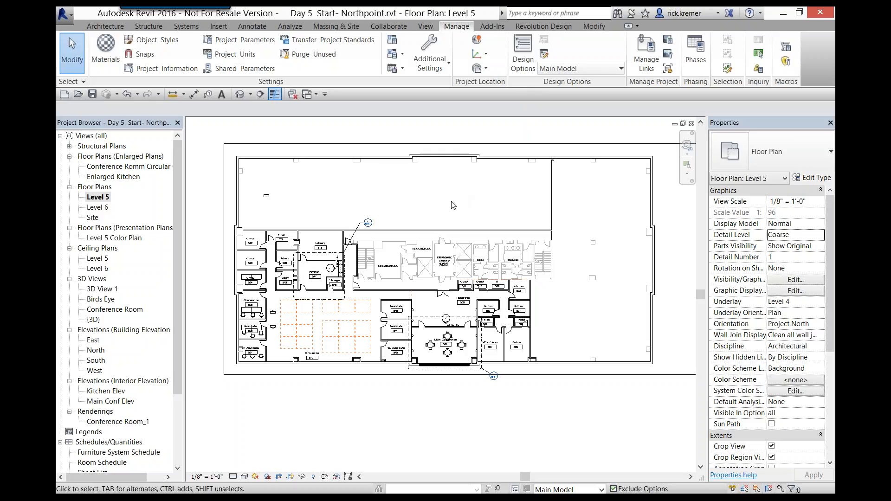
# - Draw a perspective walkthrough on Level 5 from the main conference room through reception into the offices to the east, and finish it
pyautogui.click(185, 26)
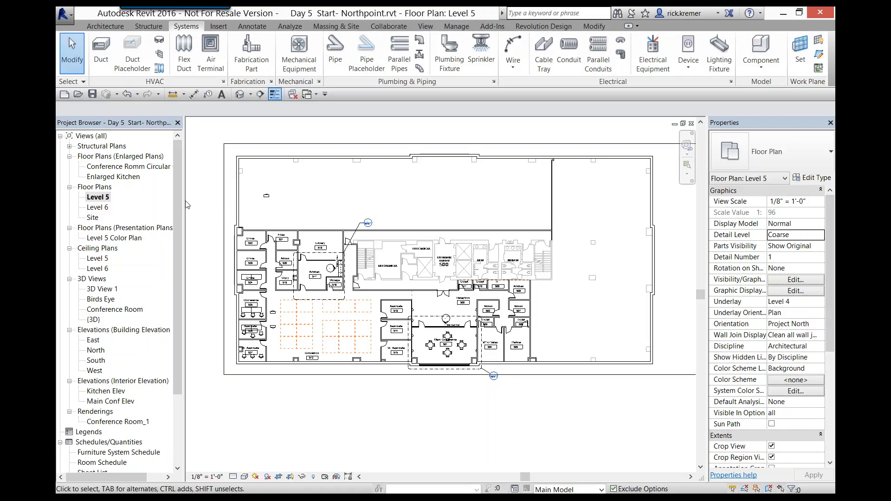
pyautogui.click(108, 198)
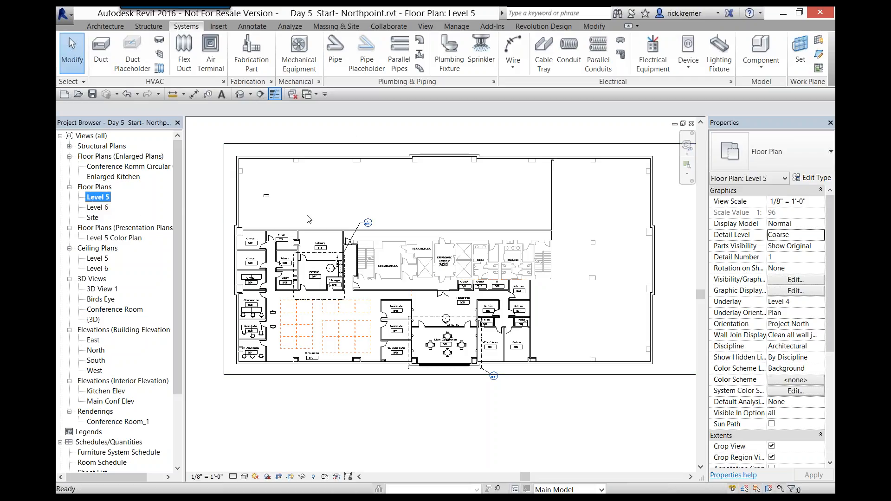
pyautogui.click(106, 27)
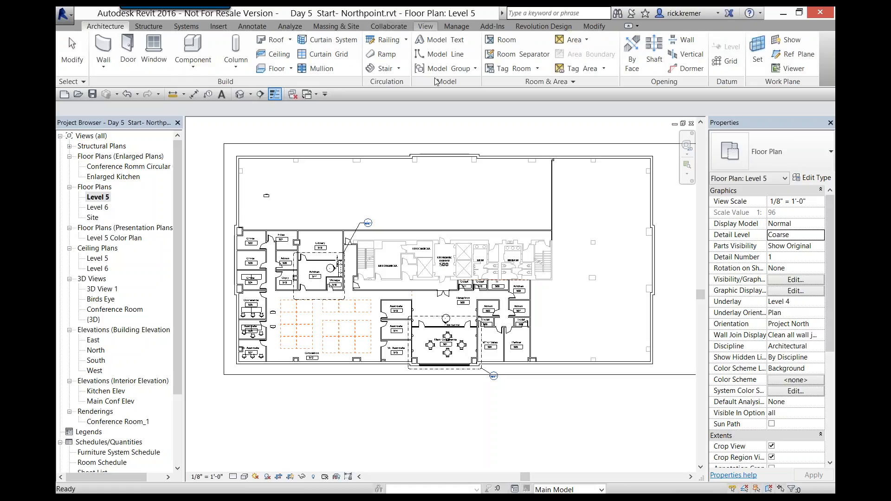
pyautogui.click(426, 27)
pyautogui.click(396, 69)
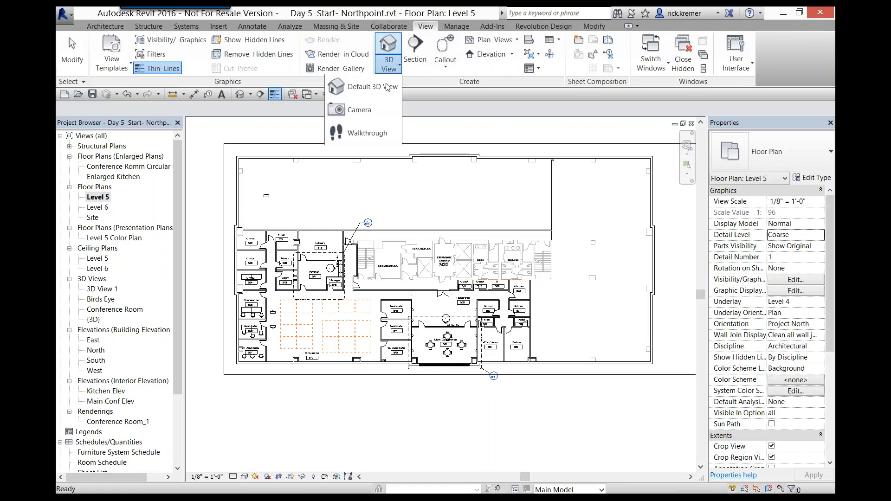
pyautogui.click(369, 131)
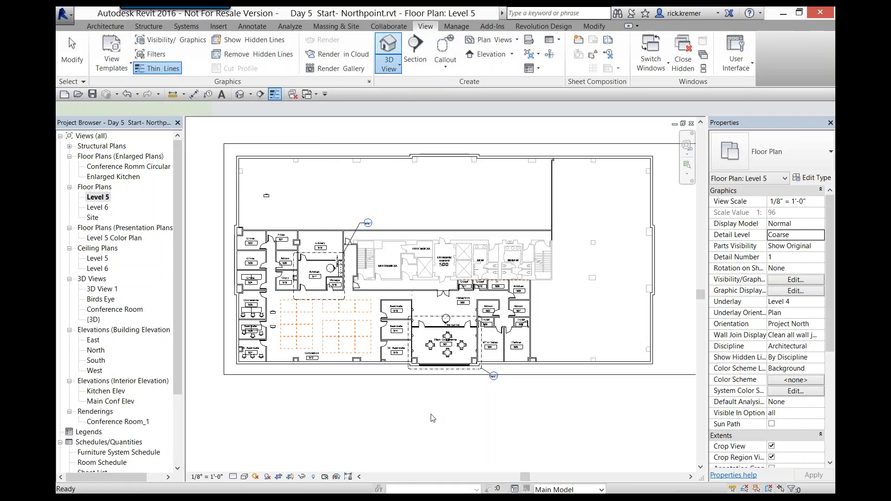
pyautogui.click(424, 357)
pyautogui.click(421, 315)
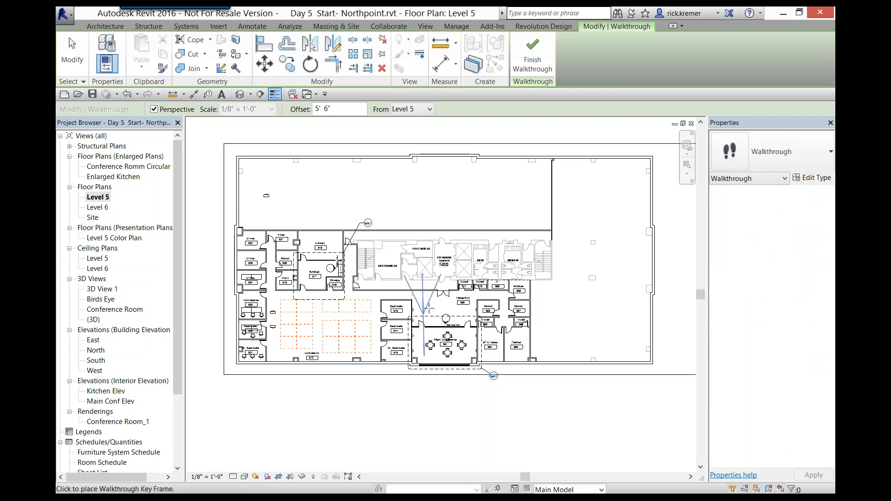
pyautogui.click(458, 301)
pyautogui.click(484, 295)
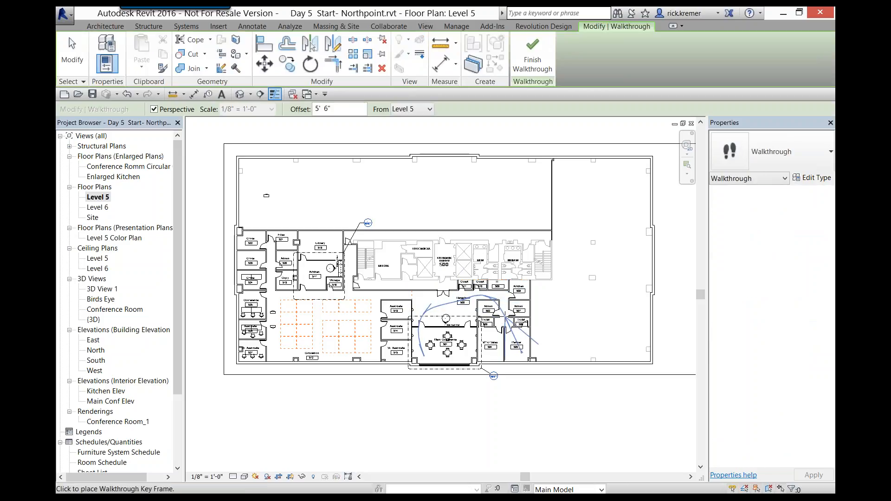
pyautogui.click(505, 317)
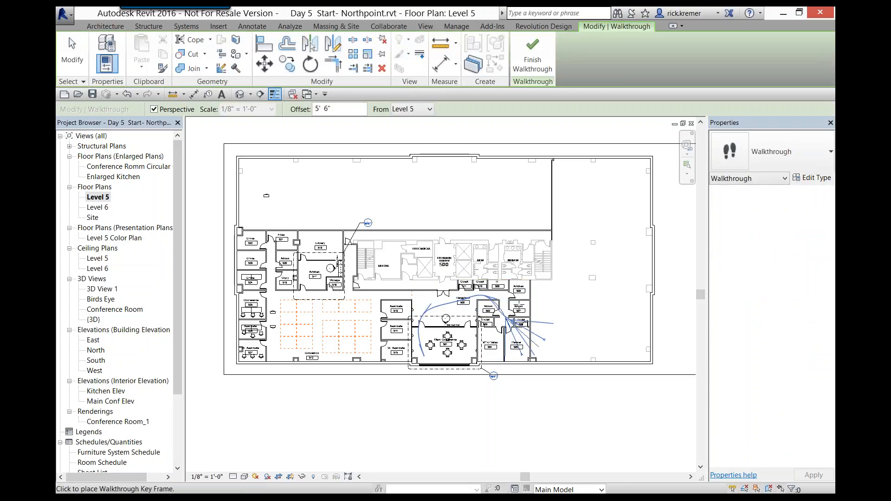
pyautogui.click(536, 51)
# - Open the walkthrough for editing, review its camera properties, and undo the walkthrough's creation
pyautogui.click(446, 305)
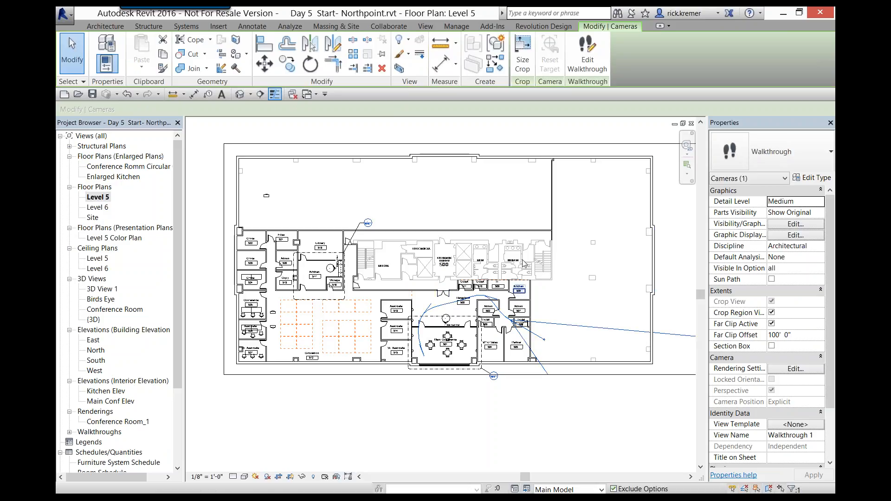
pyautogui.click(580, 62)
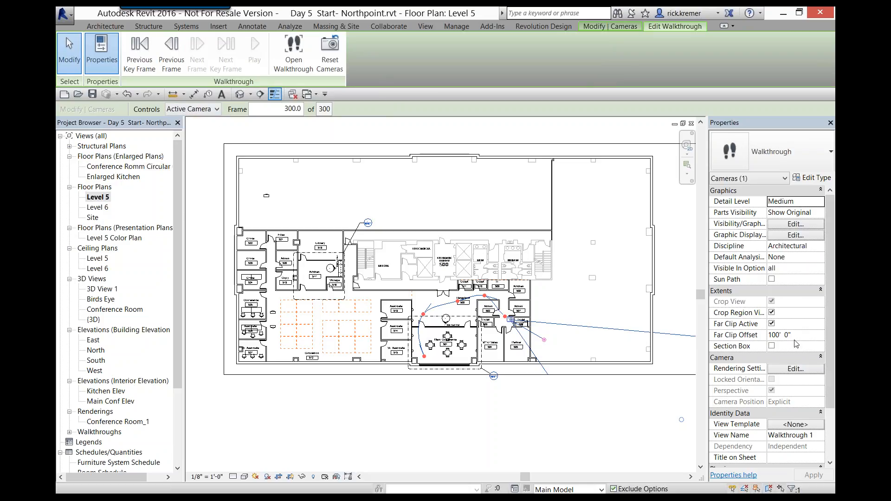
pyautogui.moveTo(830, 301); pyautogui.dragTo(831, 395)
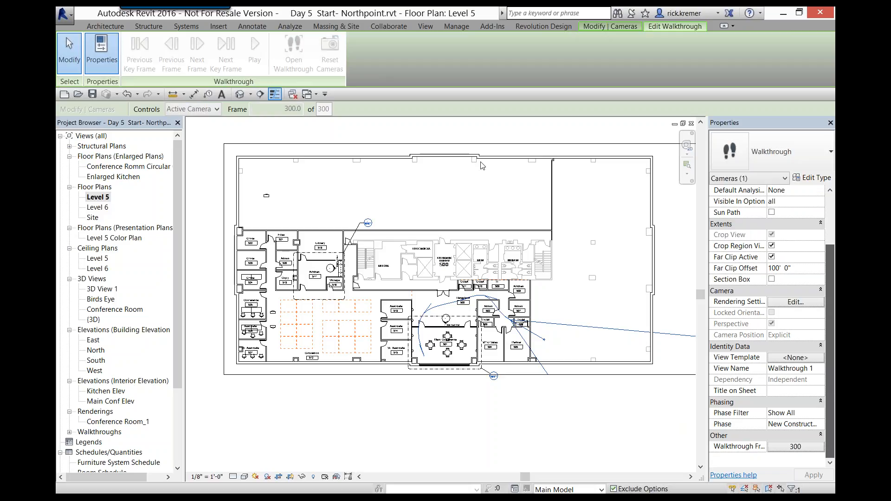
pyautogui.click(129, 97)
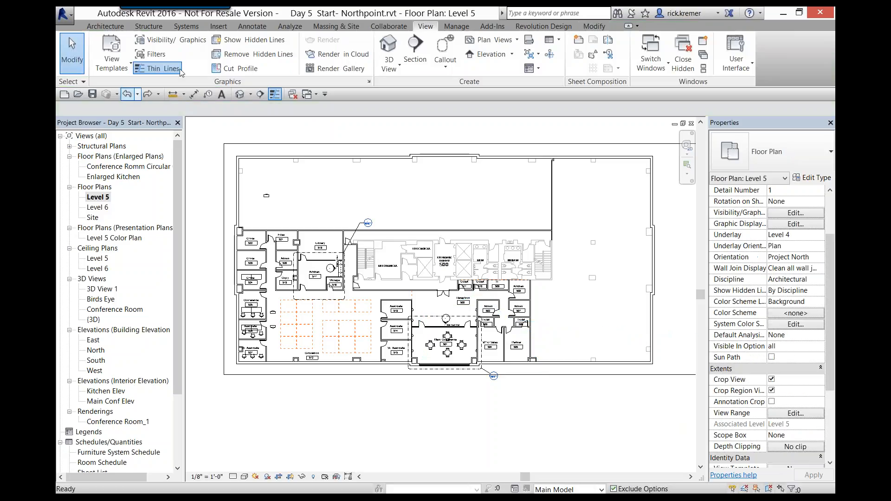
# - Start a new perspective walkthrough from Level 5 with the camera offset set to 6"
pyautogui.click(390, 69)
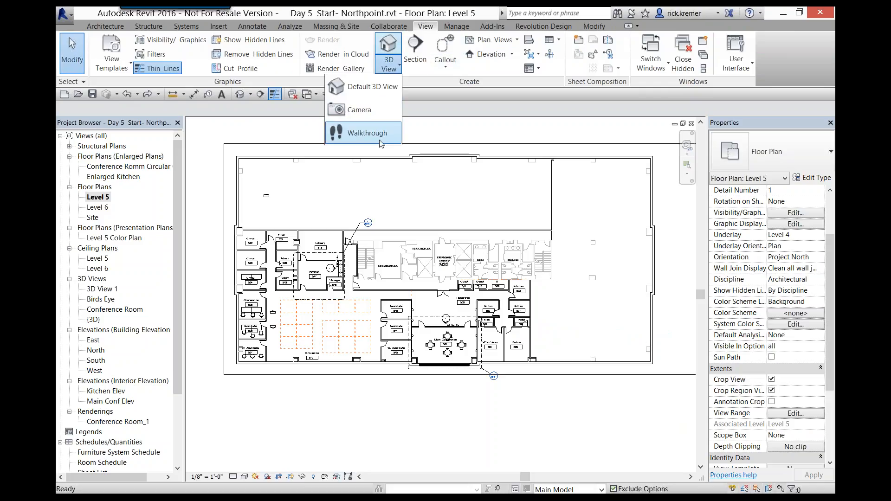
pyautogui.click(373, 133)
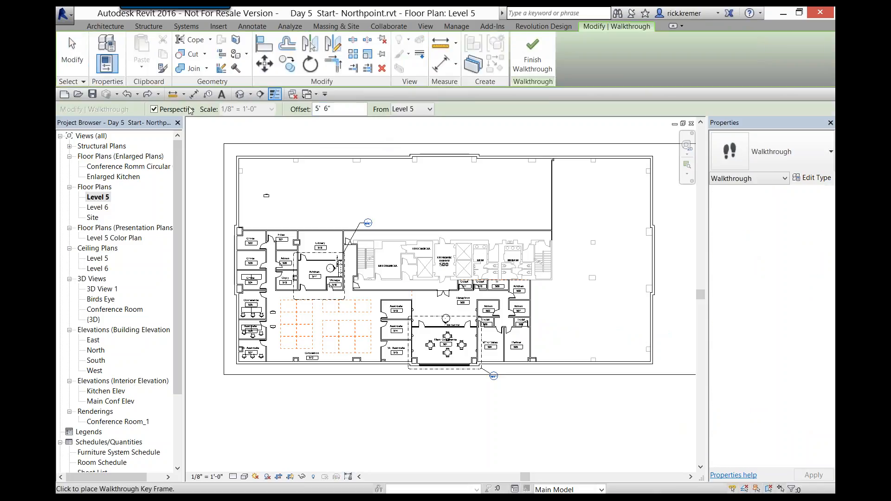
pyautogui.click(331, 110)
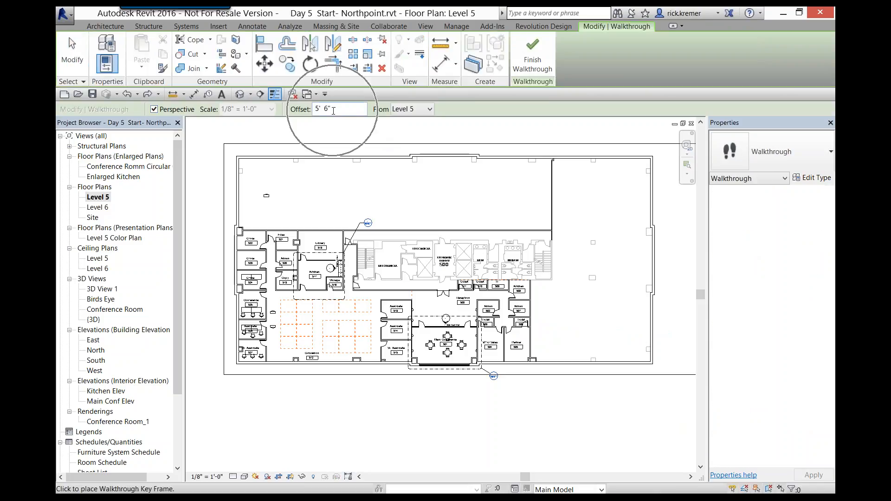
pyautogui.click(331, 110)
pyautogui.click(331, 111)
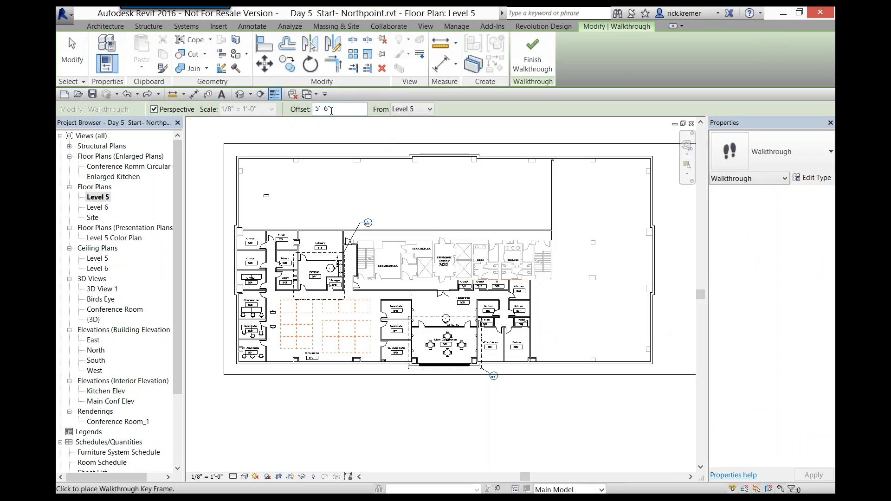
pyautogui.click(331, 111)
pyautogui.click(331, 110)
pyautogui.moveTo(337, 112); pyautogui.dragTo(312, 110)
pyautogui.write('6"')
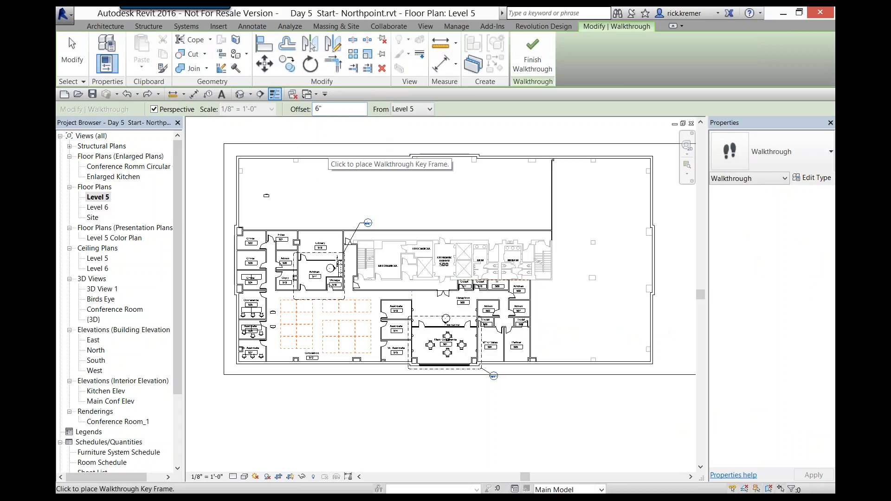
pyautogui.press('Return')
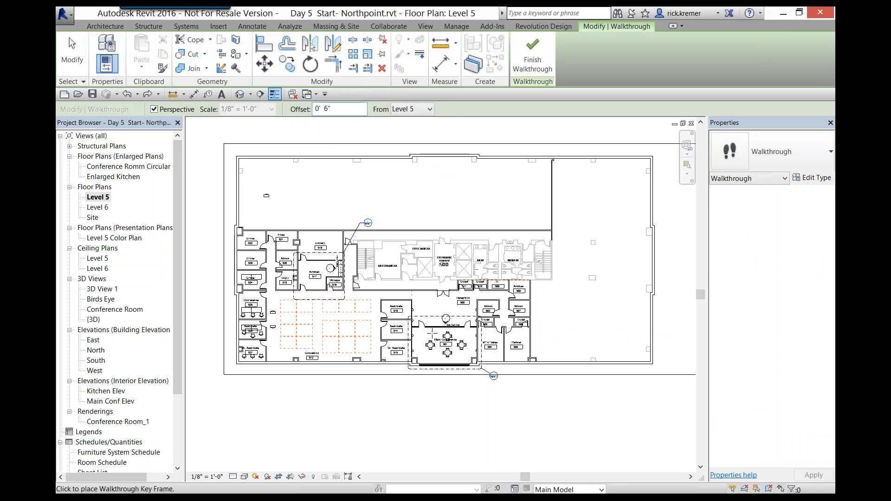
# - Place the walkthrough key frames from the main conference room through reception toward the northeast, and finish the path
pyautogui.click(424, 344)
pyautogui.click(447, 304)
pyautogui.click(476, 301)
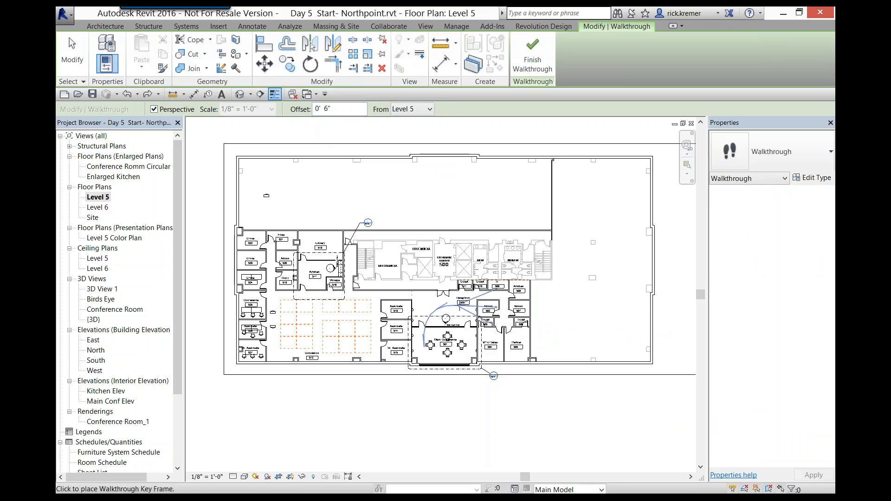
pyautogui.click(528, 63)
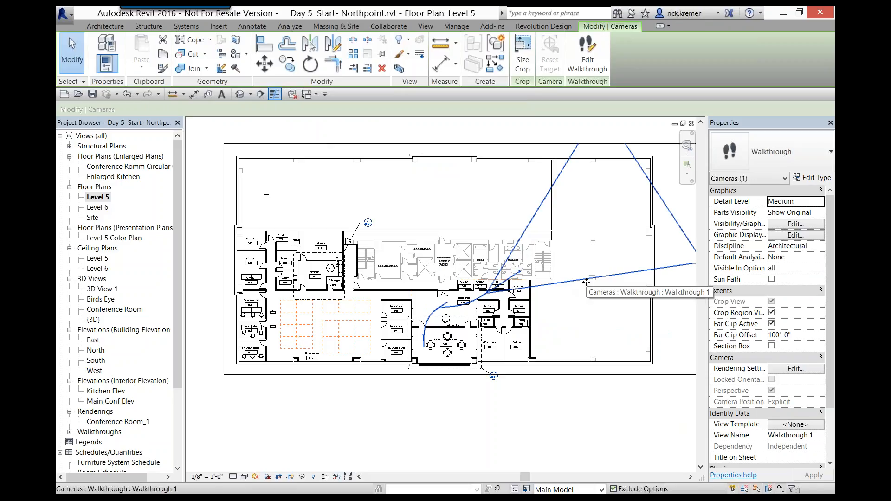
pyautogui.press('Escape')
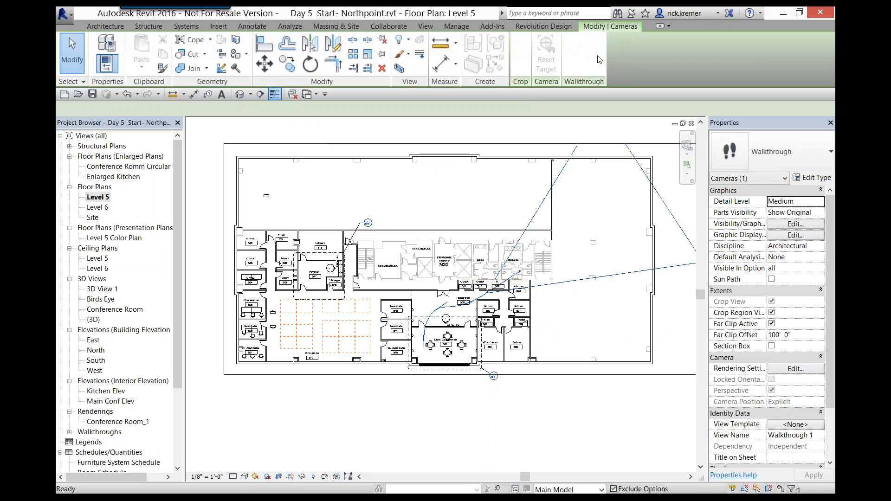
# - Open the finished walkthrough for editing to examine its key frames and active camera
pyautogui.click(598, 59)
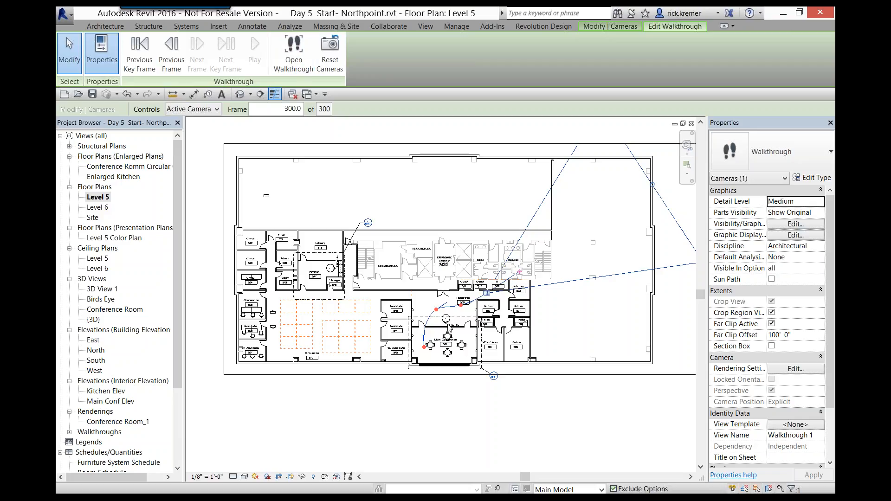
pyautogui.click(631, 28)
pyautogui.click(663, 29)
# - Expand the Walkthroughs category in the Project Browser and select the walkthrough view
pyautogui.moveTo(177, 228); pyautogui.dragTo(186, 340)
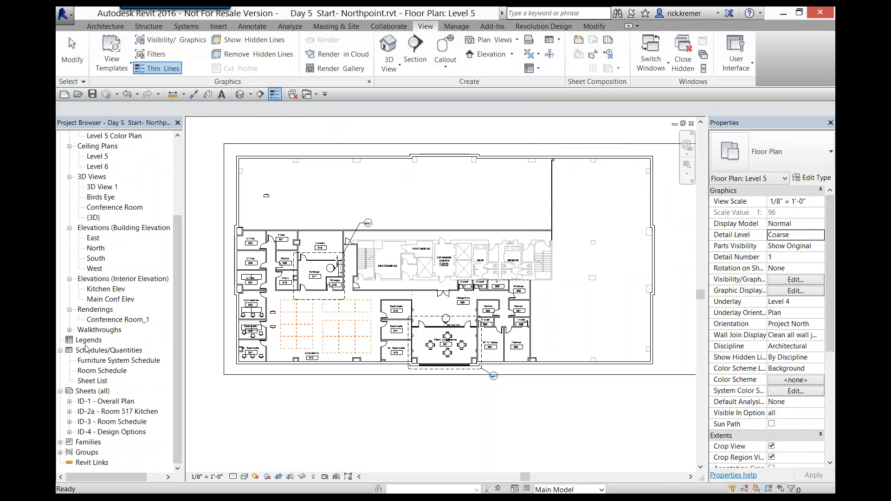
pyautogui.click(69, 329)
pyautogui.click(96, 342)
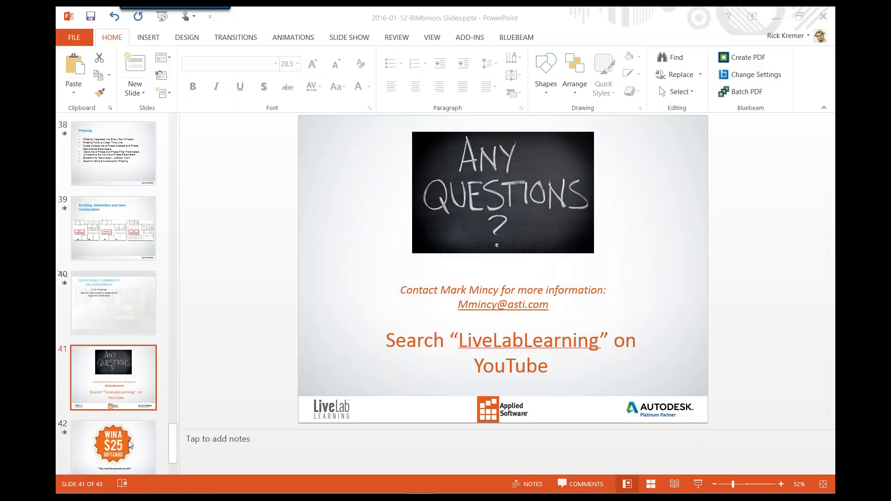
# - In PowerPoint, show the gift card slide 42 followed by the closing "Thank You!" slide 43
pyautogui.click(128, 440)
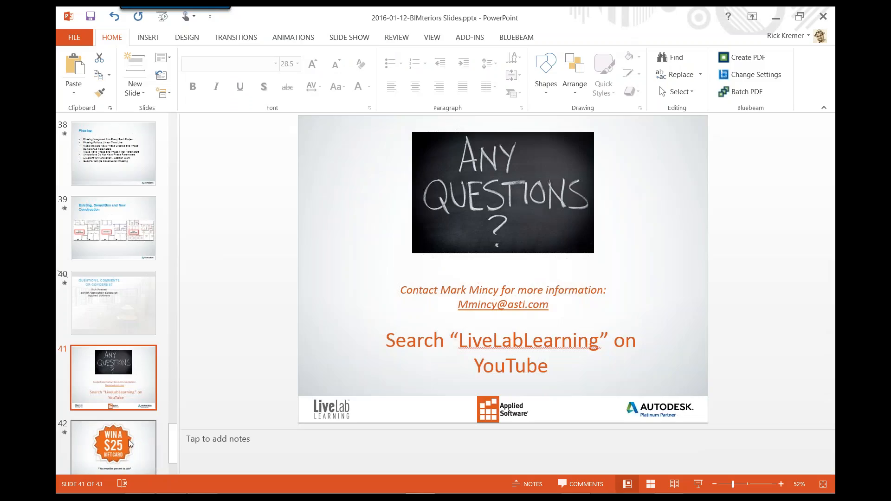
pyautogui.click(129, 439)
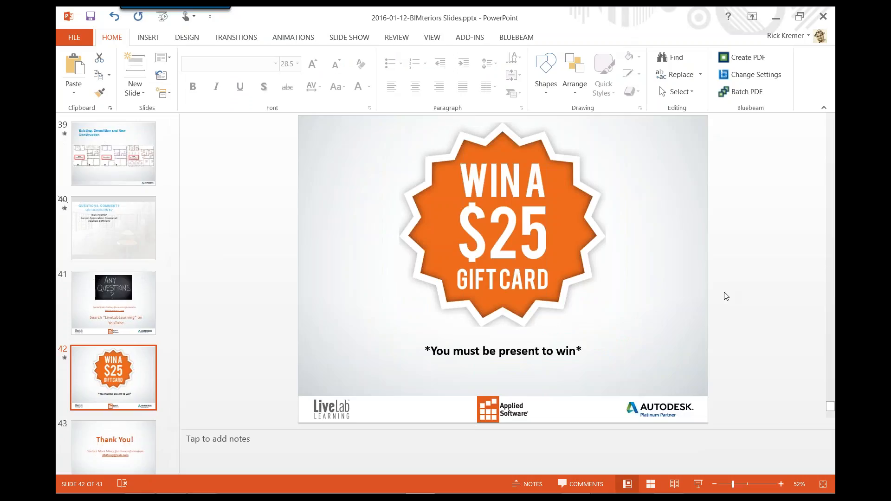
pyautogui.click(145, 449)
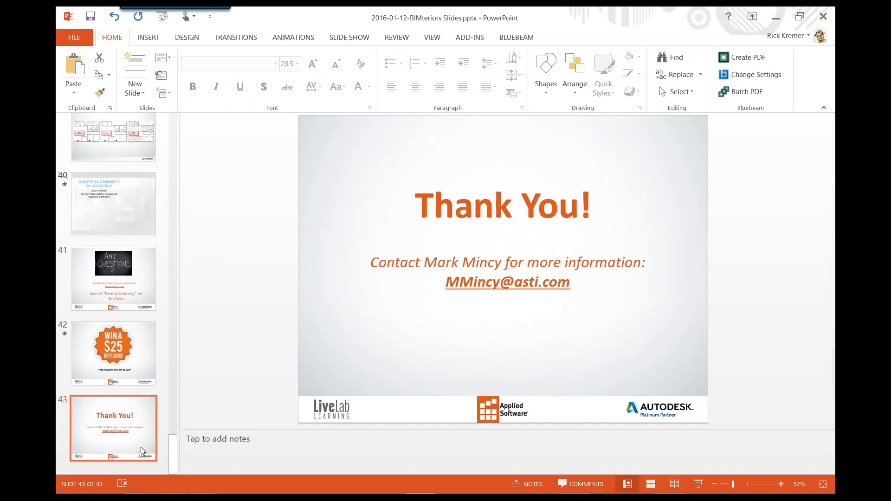